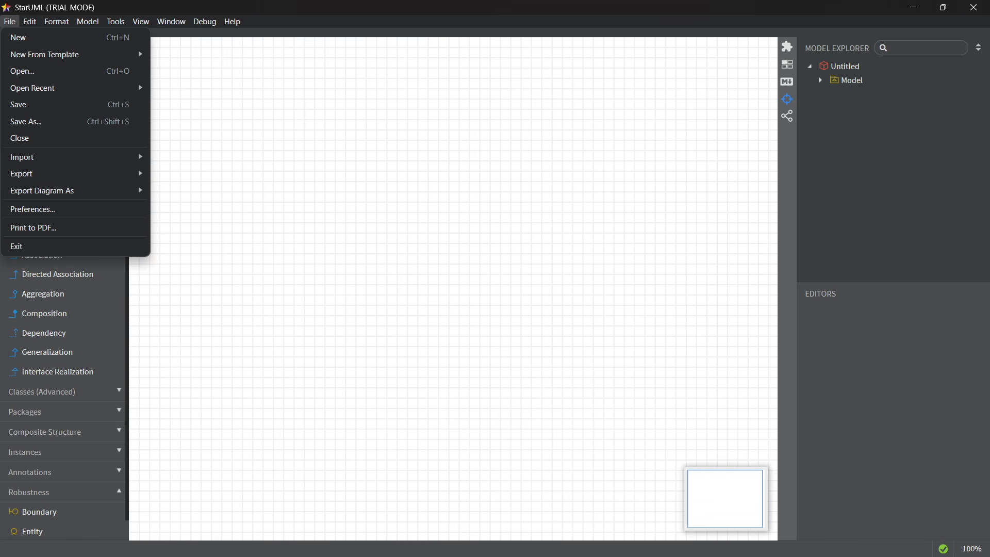
- Add a new Deployment Diagram to the project
{"action": "left_click", "coordinate": [622, 219]}
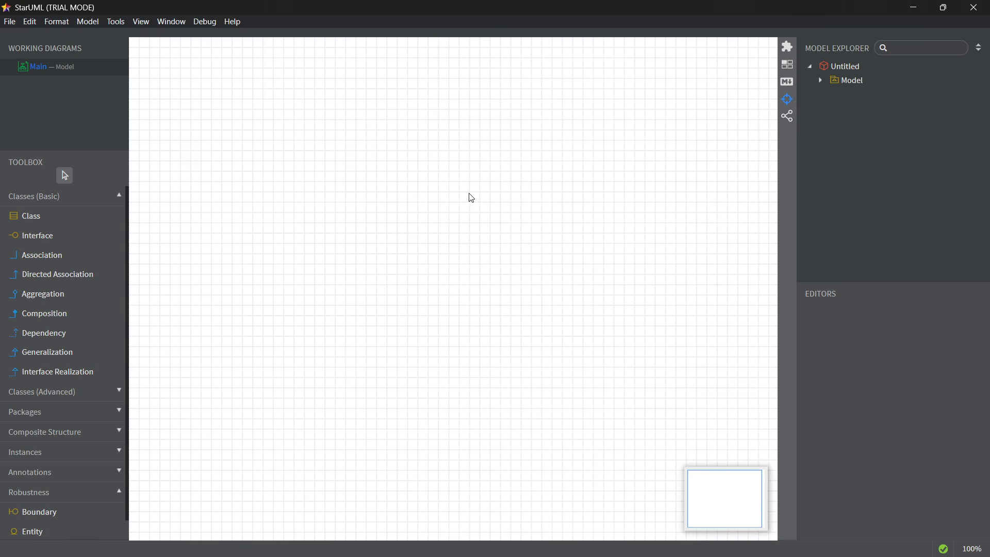
{"action": "left_click", "coordinate": [86, 21]}
{"action": "mouse_move", "coordinate": [101, 40]}
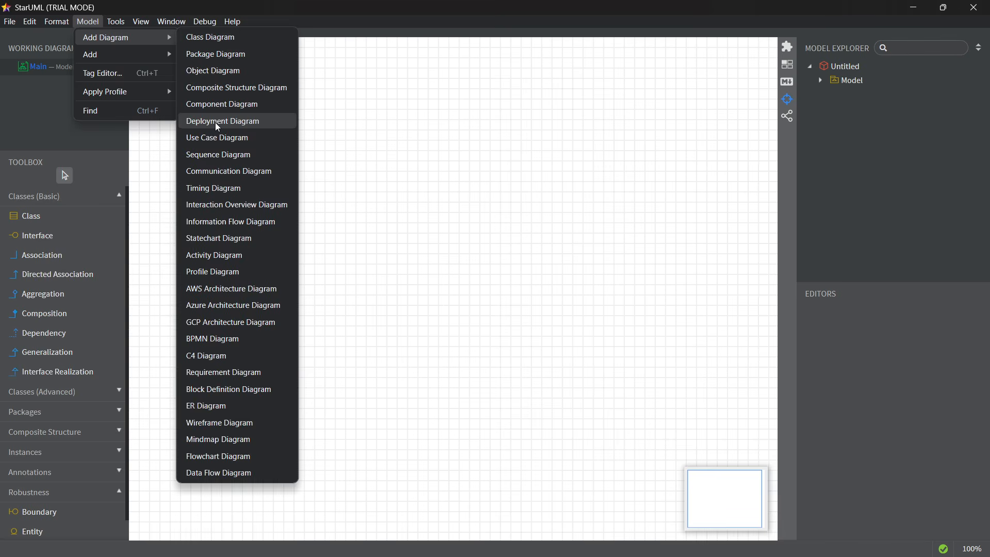
{"action": "left_click", "coordinate": [217, 123]}
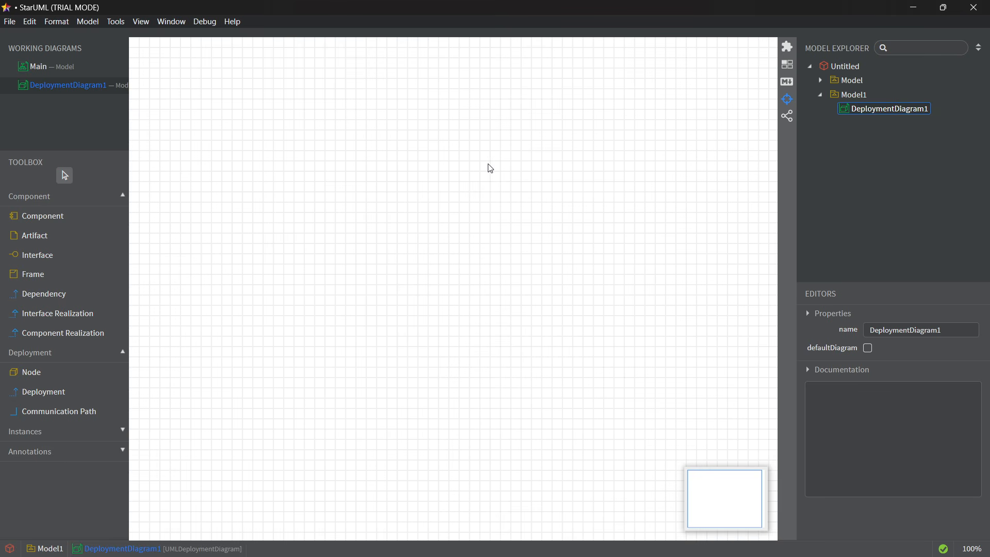
{"action": "scroll", "coordinate": [402, 173], "scroll_direction": "down", "scroll_amount": 2}
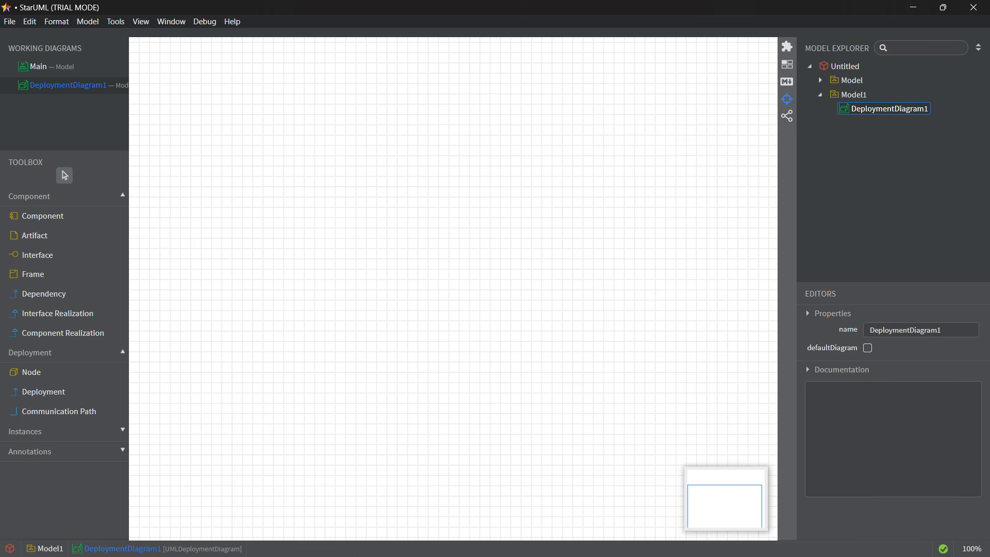
{"action": "left_click", "coordinate": [463, 194]}
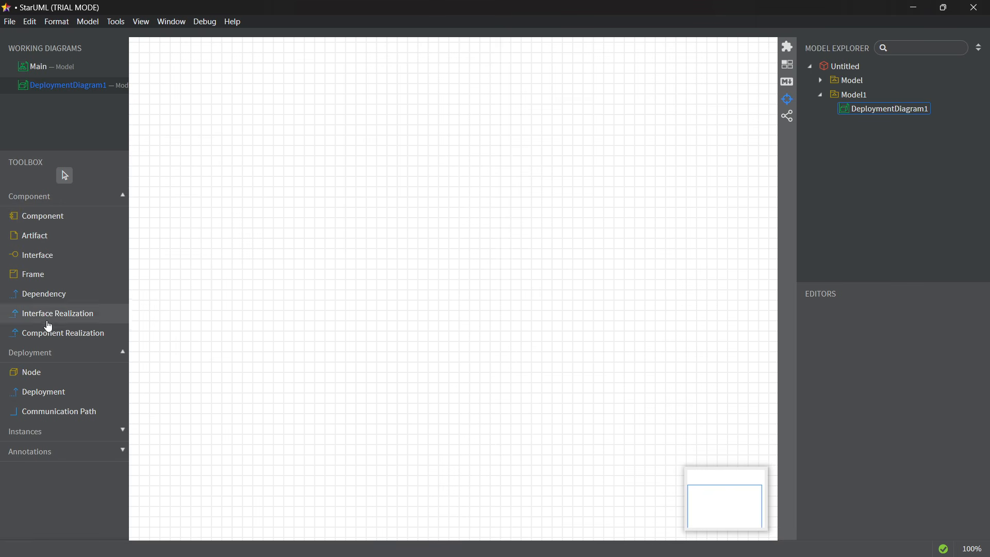
- Place a node in the upper part of the deployment diagram and name it "Client Machine"
{"action": "left_click", "coordinate": [43, 379]}
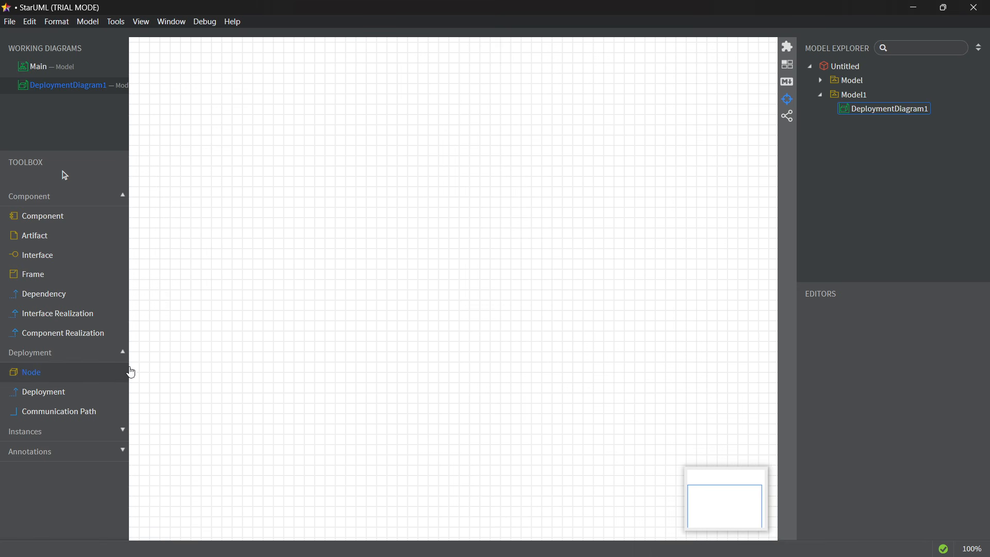
{"action": "left_click", "coordinate": [420, 133]}
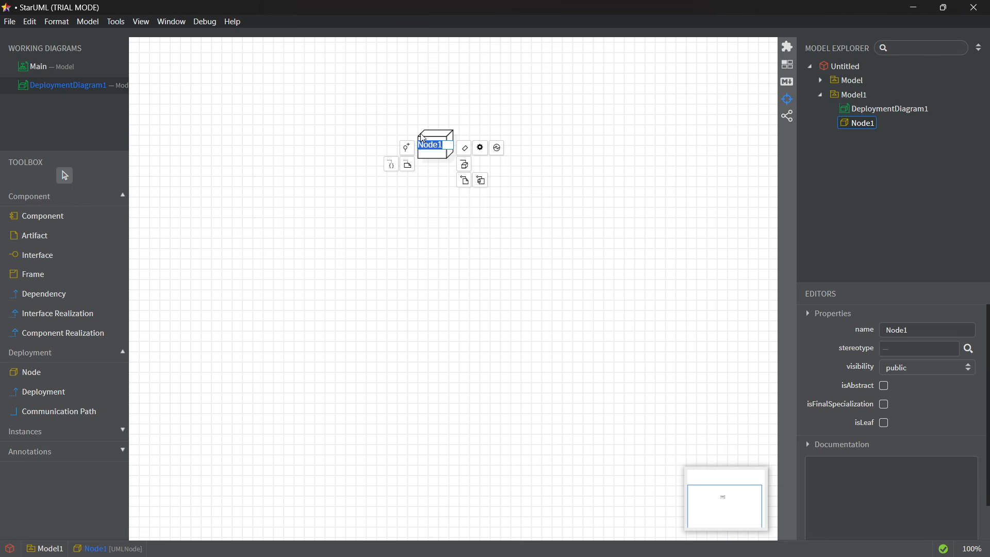
{"action": "type", "text": "Client"}
{"action": "type", "text": " Machine"}
{"action": "key", "text": "Return"}
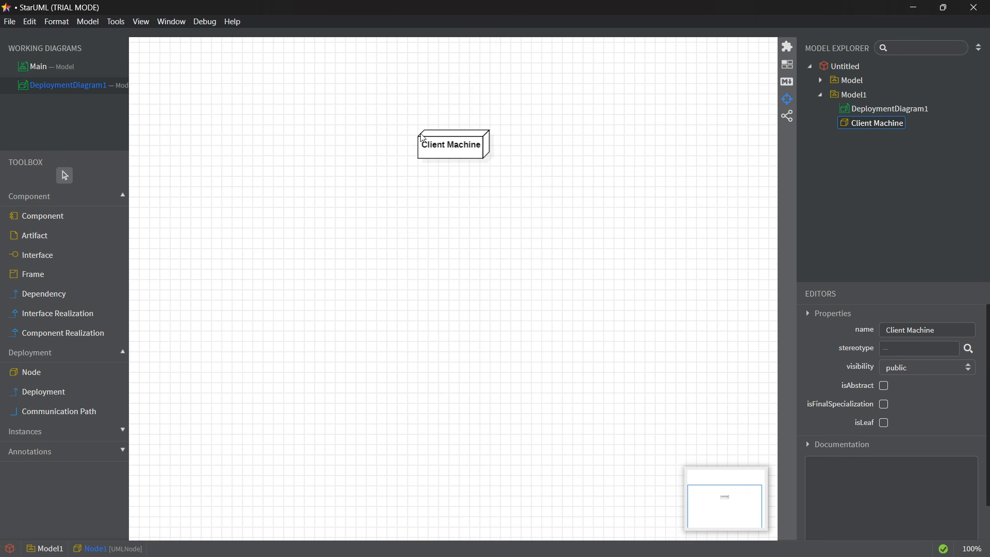
- Attach a note reading "Google Chrome" to the Client Machine node and position it slightly above and to the node's right
{"action": "left_click", "coordinate": [473, 139]}
{"action": "double_click", "coordinate": [467, 143]}
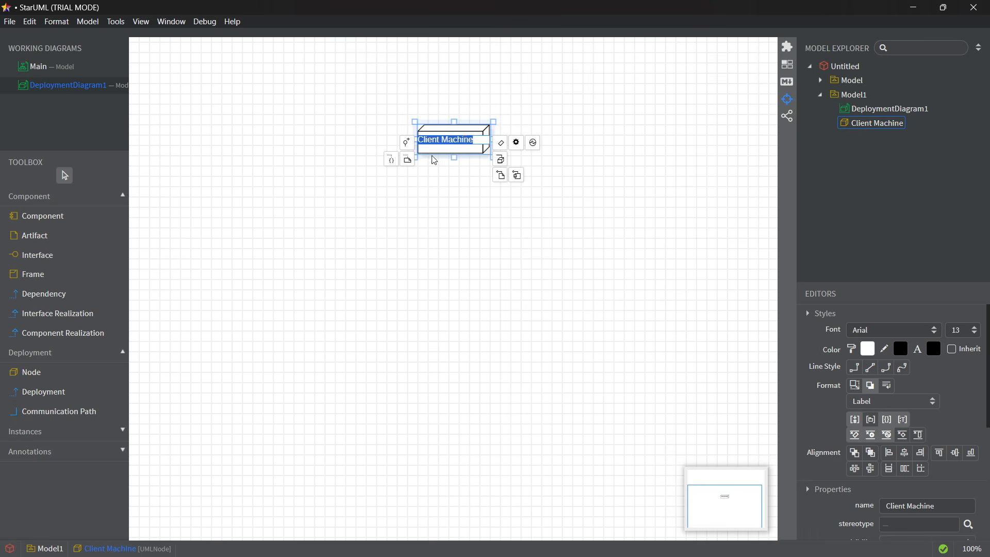
{"action": "left_click", "coordinate": [408, 161]}
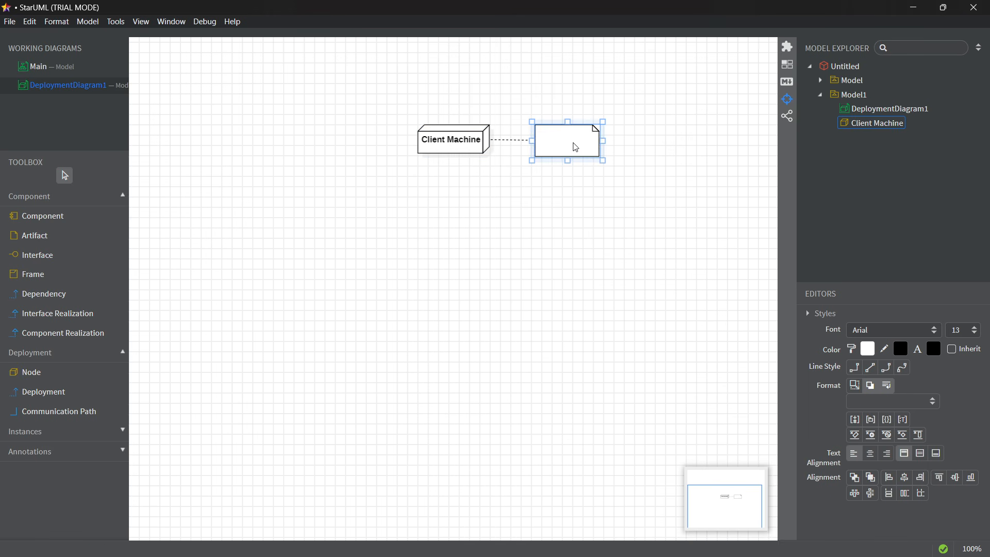
{"action": "type", "text": "Google Chrome"}
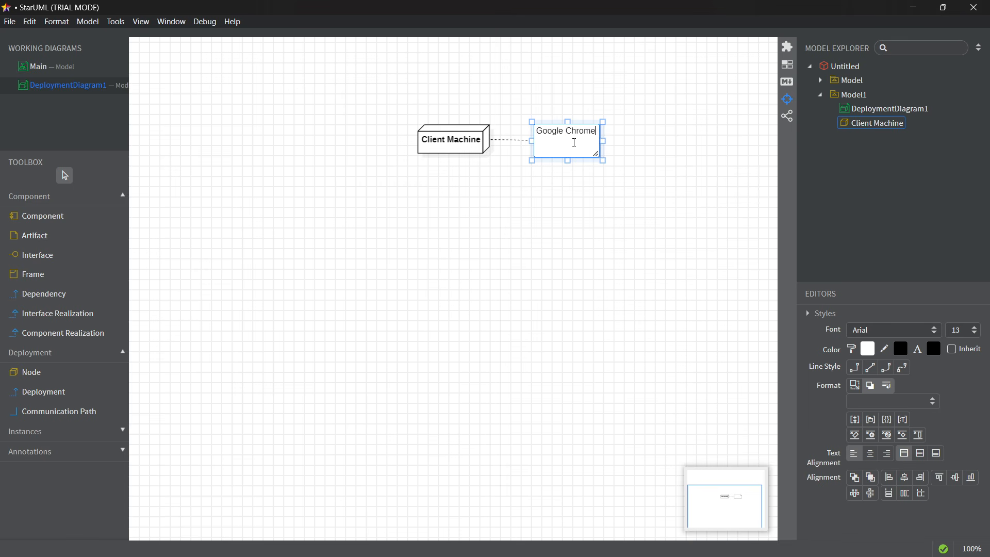
{"action": "key", "text": "Return"}
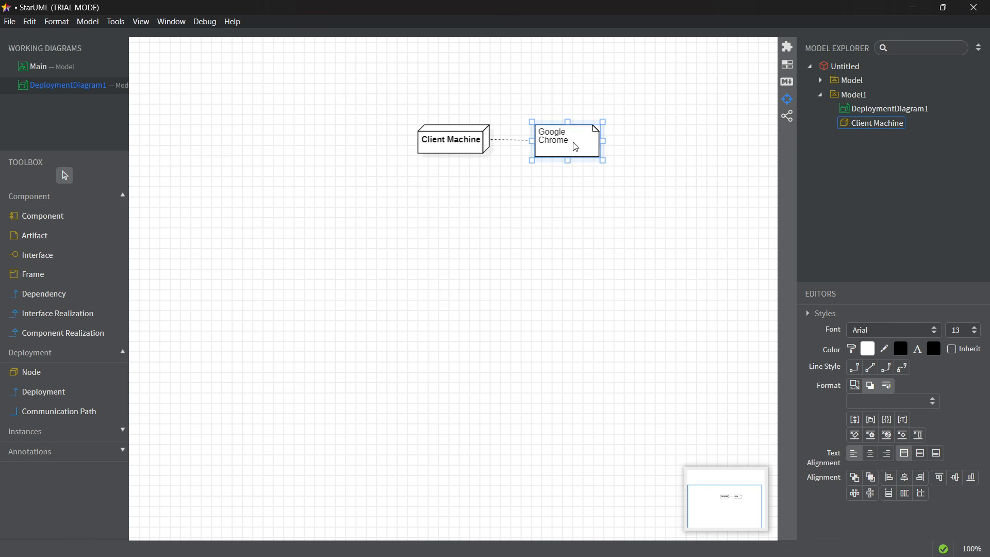
{"action": "left_click", "coordinate": [583, 171]}
{"action": "left_click_drag", "start_coordinate": [570, 146], "coordinate": [583, 133]}
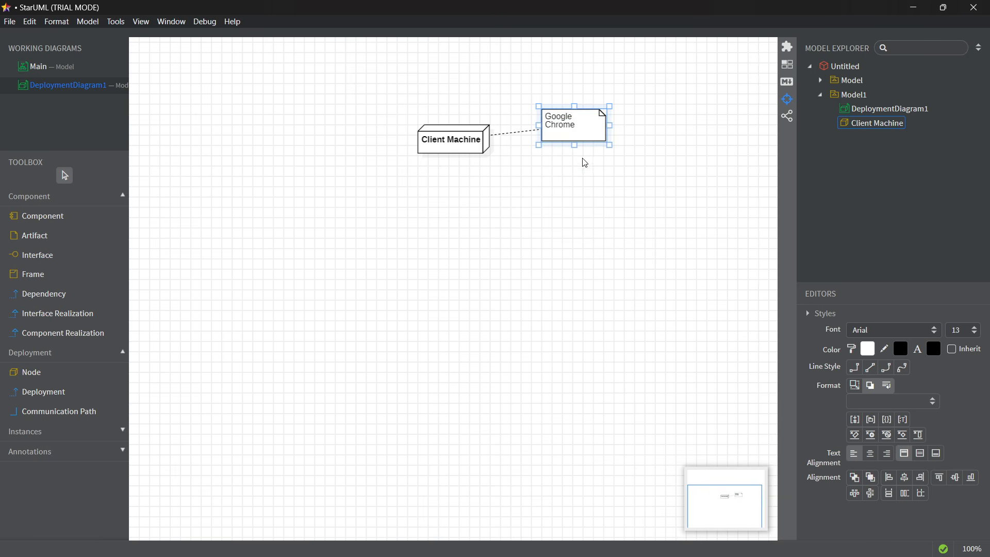
{"action": "left_click", "coordinate": [581, 167]}
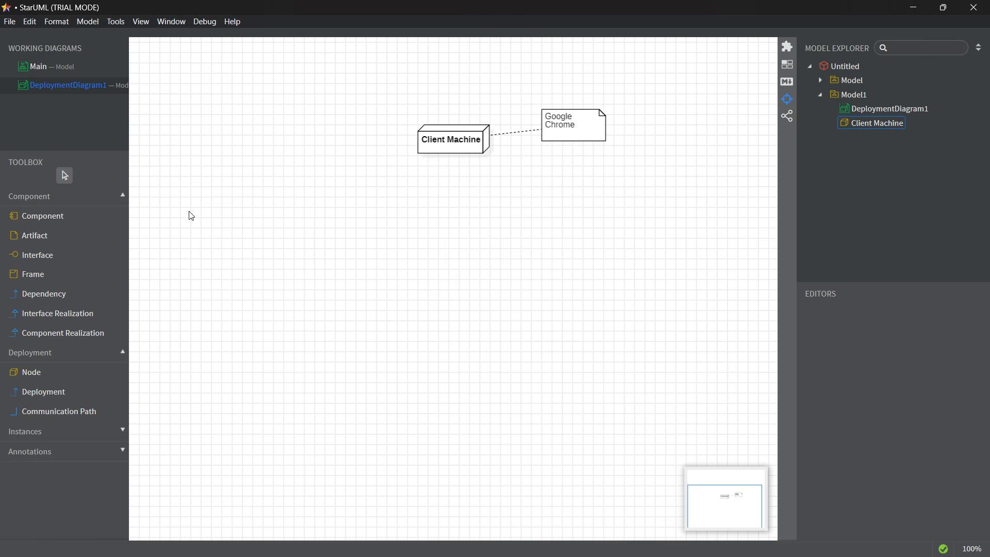
- Add a node named "Web Server" and center it below the Client Machine node
{"action": "left_click", "coordinate": [42, 373]}
{"action": "left_click", "coordinate": [440, 211]}
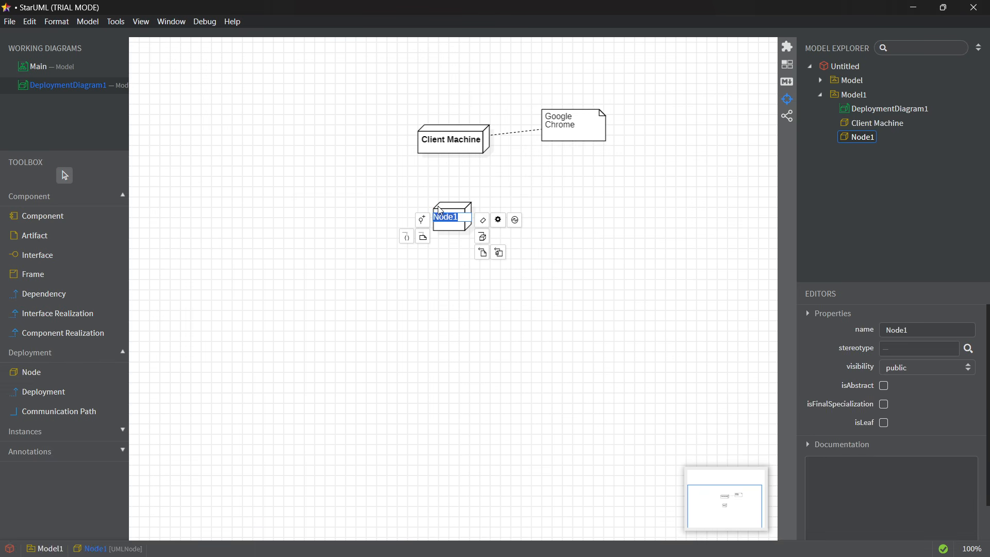
{"action": "type", "text": "Web Server"}
{"action": "key", "text": "Return"}
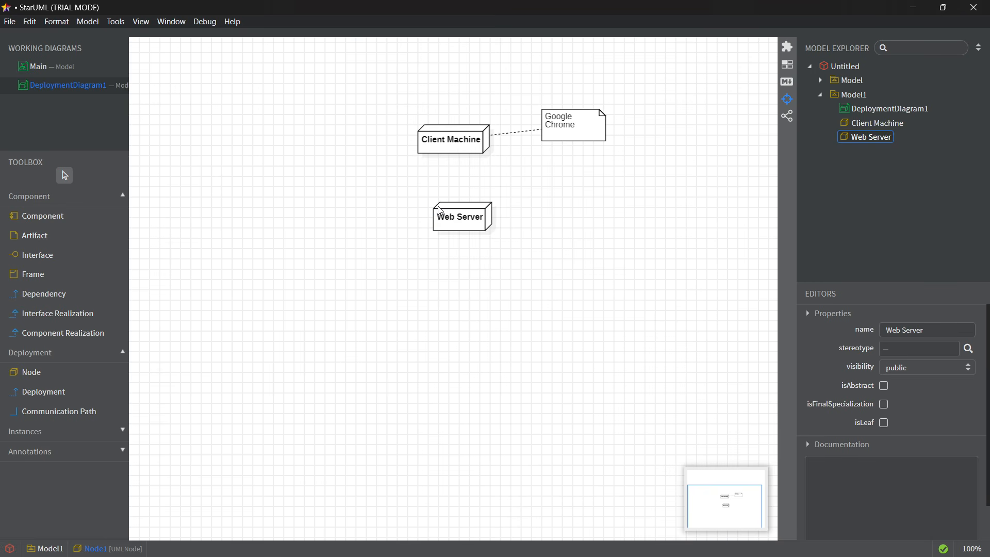
{"action": "left_click_drag", "start_coordinate": [467, 228], "coordinate": [452, 217]}
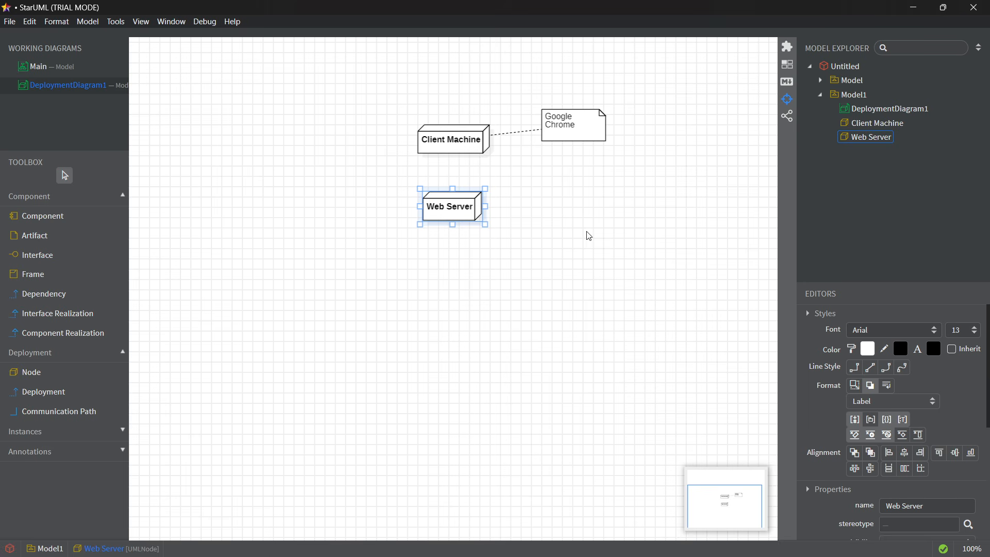
- Add a node named "Application Server" and center it below the Web Server node
{"action": "left_click", "coordinate": [52, 372]}
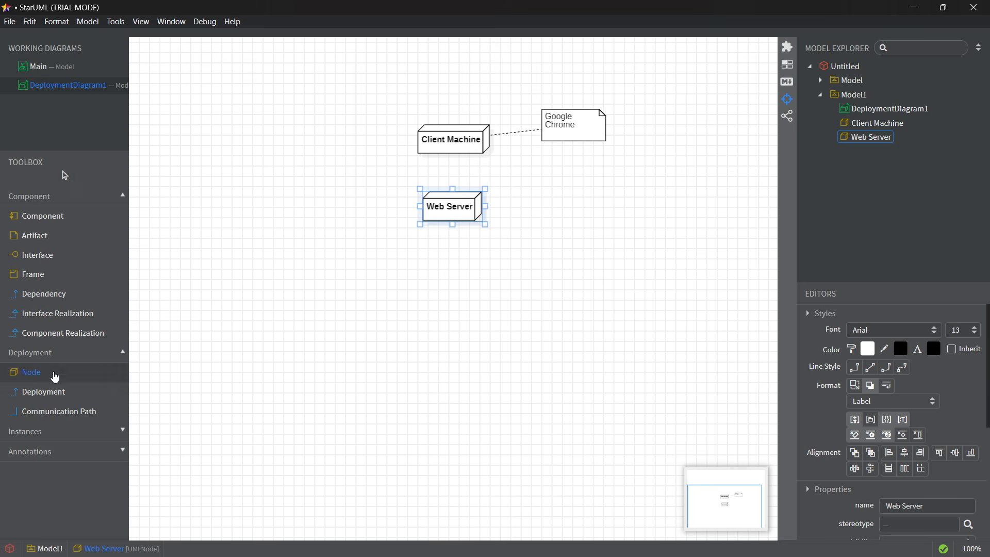
{"action": "left_click", "coordinate": [424, 255]}
{"action": "type", "text": "Applic"}
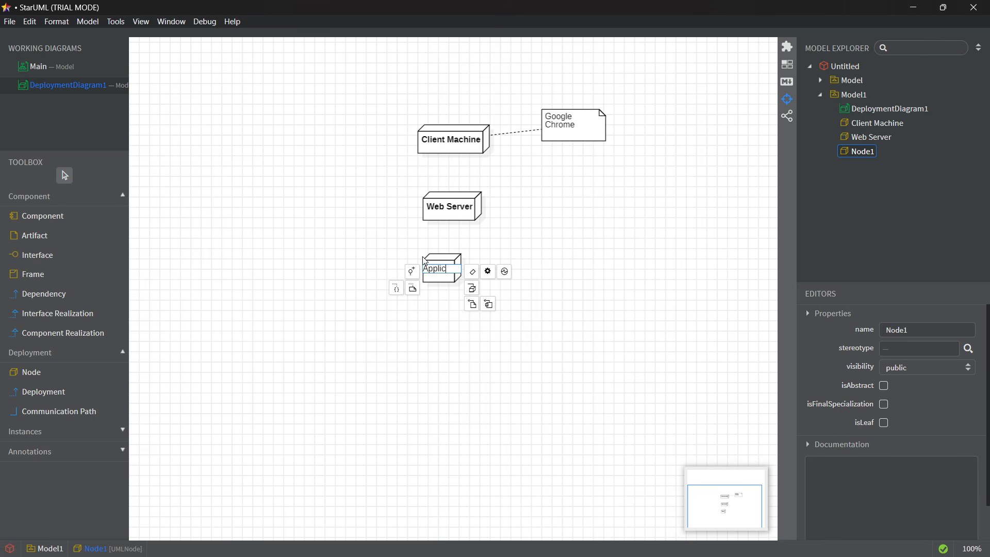
{"action": "type", "text": "ation Server"}
{"action": "key", "text": "Return"}
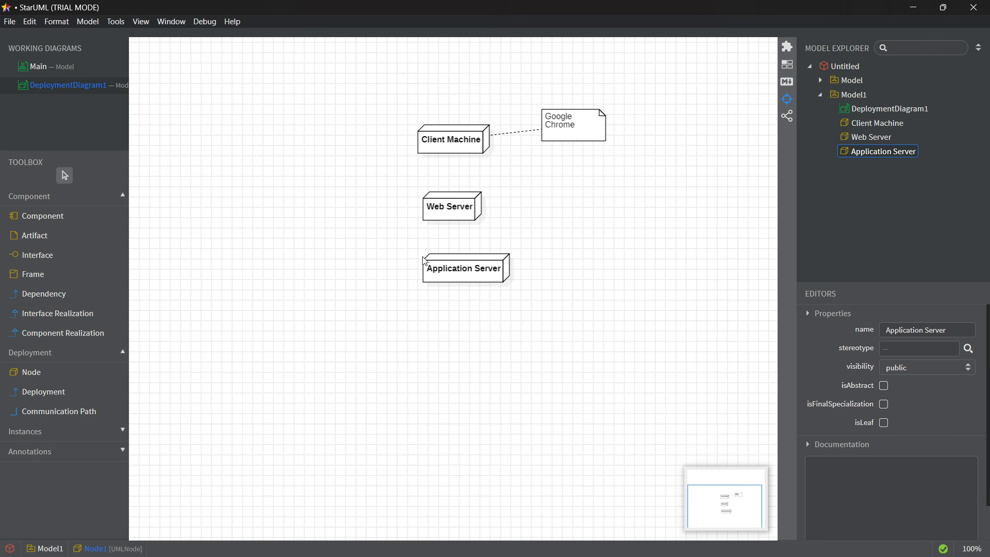
{"action": "left_click", "coordinate": [467, 281]}
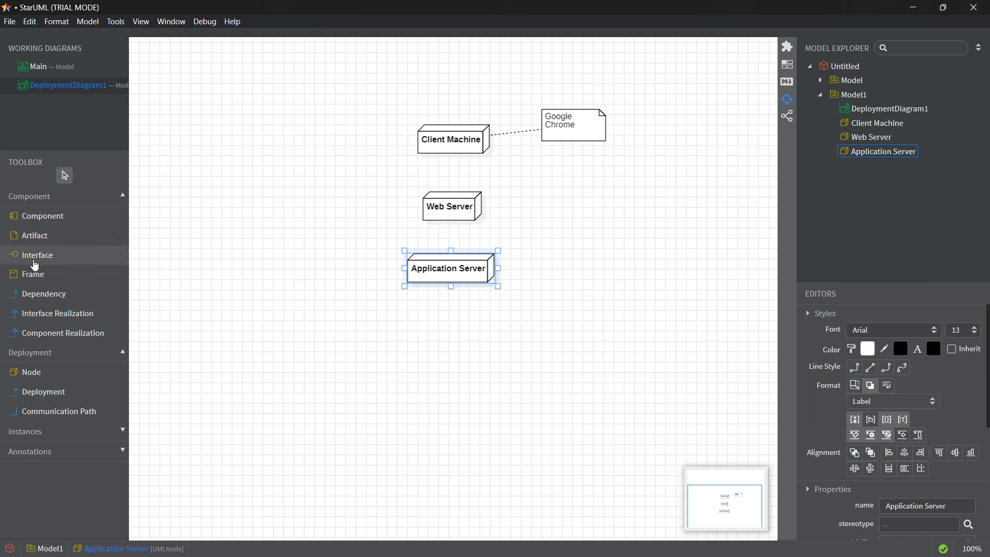
- Add a node named "Database Server" and line it up below the Application Server node with even spacing
{"action": "left_click", "coordinate": [49, 372]}
{"action": "left_click", "coordinate": [435, 345]}
{"action": "type", "text": "Dat"}
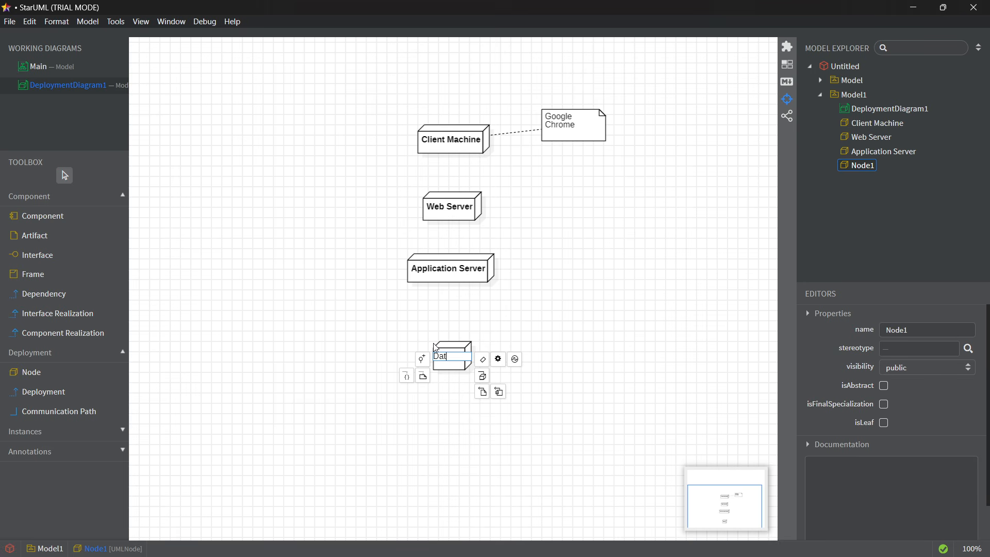
{"action": "type", "text": "abase Server"}
{"action": "key", "text": "Return"}
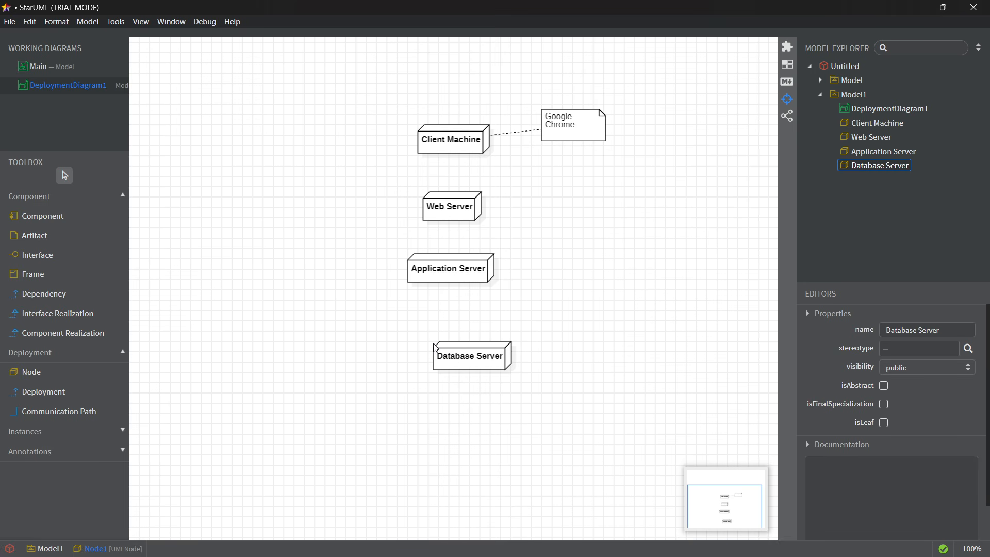
{"action": "left_click_drag", "start_coordinate": [443, 356], "coordinate": [444, 333]}
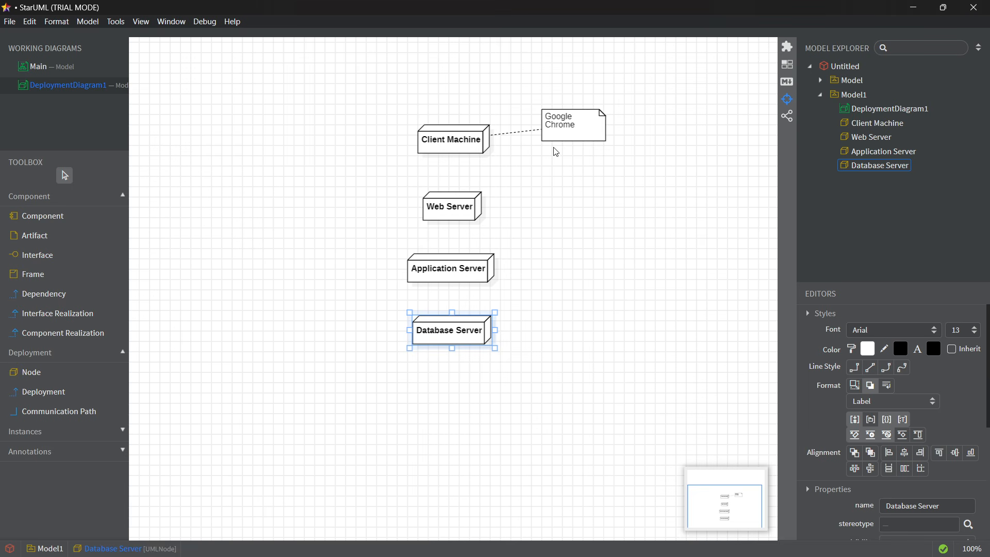
{"action": "left_click_drag", "start_coordinate": [458, 347], "coordinate": [458, 352]}
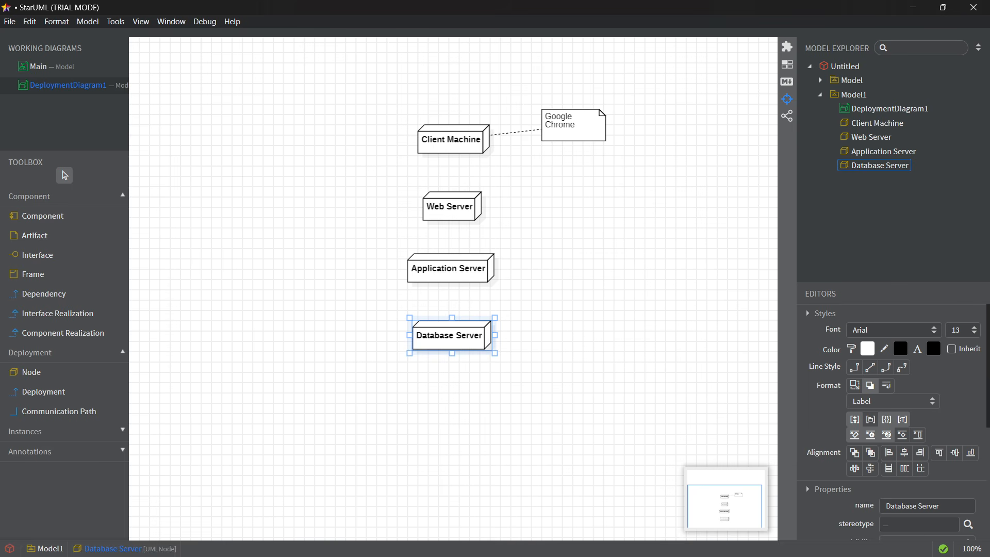
{"action": "left_click", "coordinate": [518, 246]}
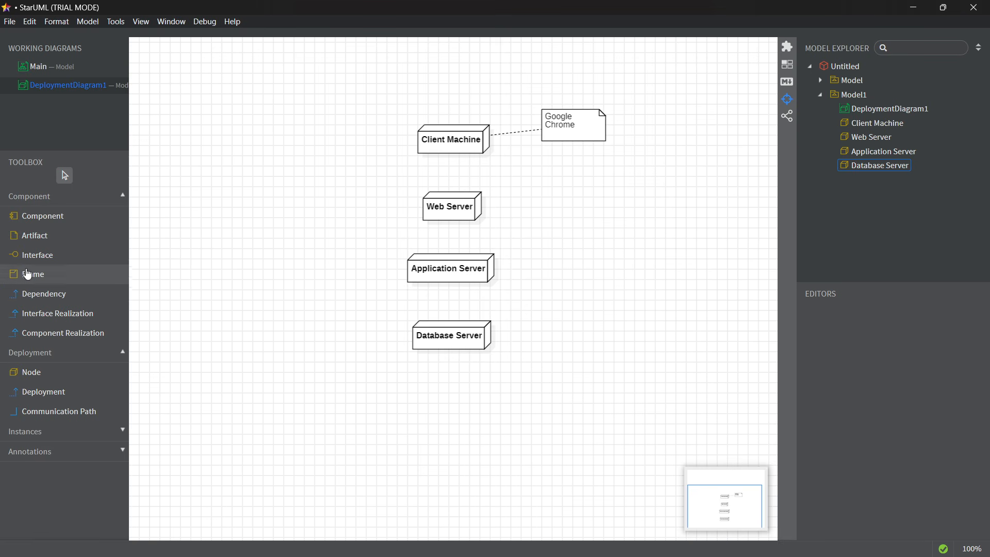
- Add an artifact named "Web Browser" and nest it under Client Machine in the model hierarchy
{"action": "left_click", "coordinate": [39, 243]}
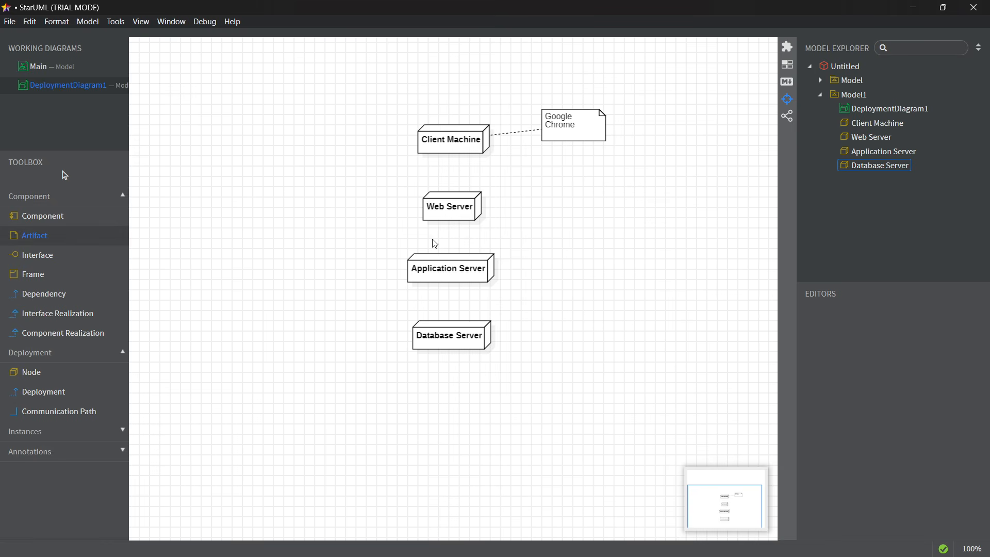
{"action": "left_click", "coordinate": [555, 199]}
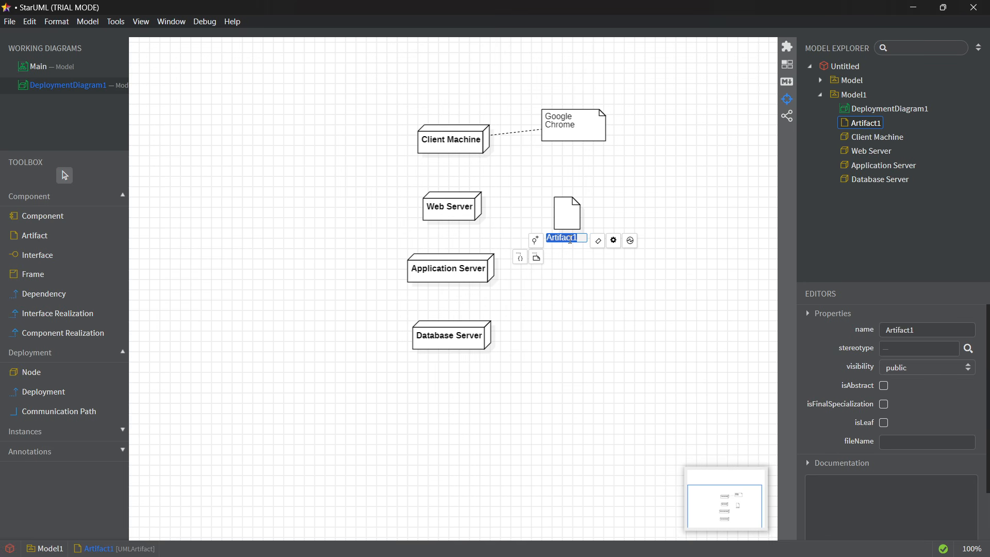
{"action": "type", "text": "Web Browser"}
{"action": "key", "text": "Return"}
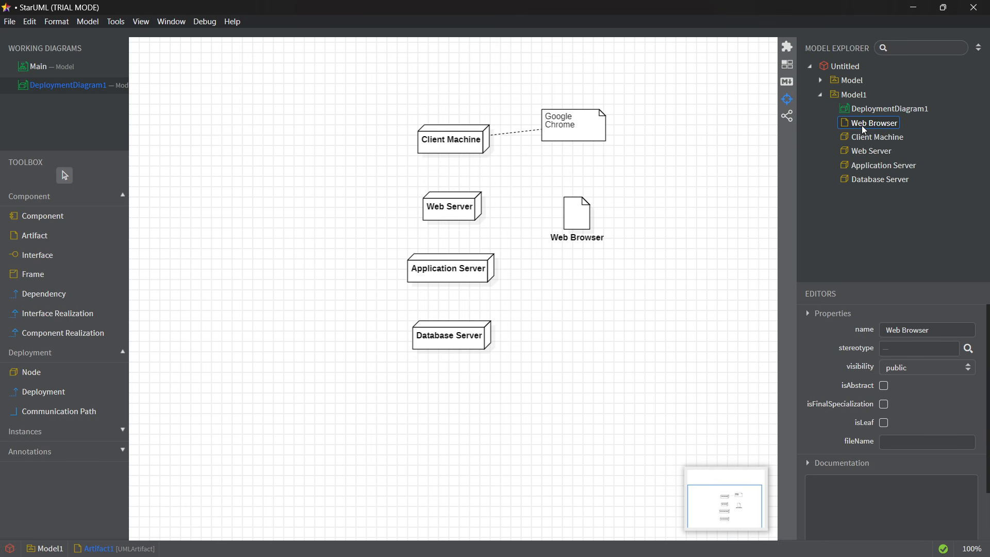
{"action": "left_click_drag", "start_coordinate": [863, 127], "coordinate": [886, 142]}
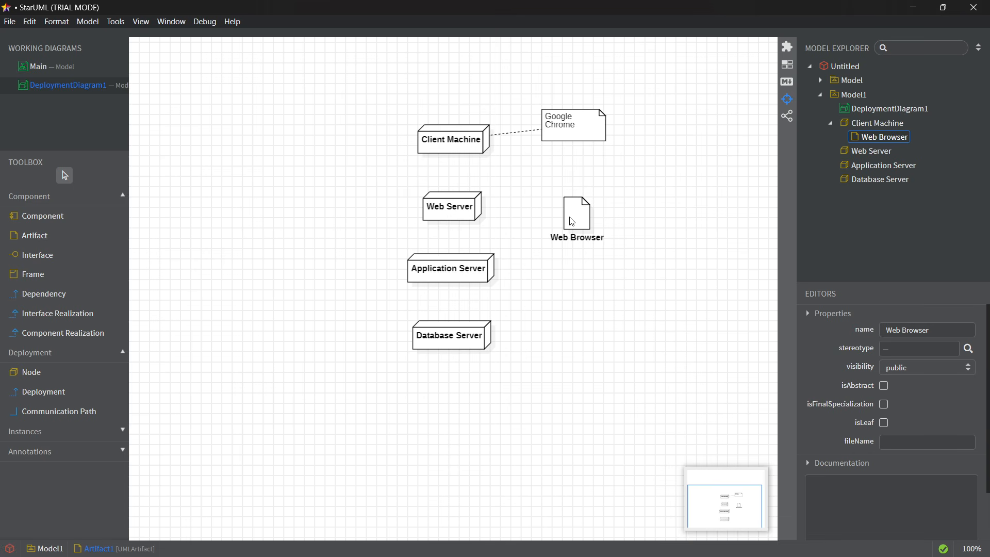
- Move the Web Browser artifact in the diagram to just left of the Client Machine node
{"action": "left_click_drag", "start_coordinate": [573, 222], "coordinate": [371, 140]}
{"action": "left_click", "coordinate": [632, 216]}
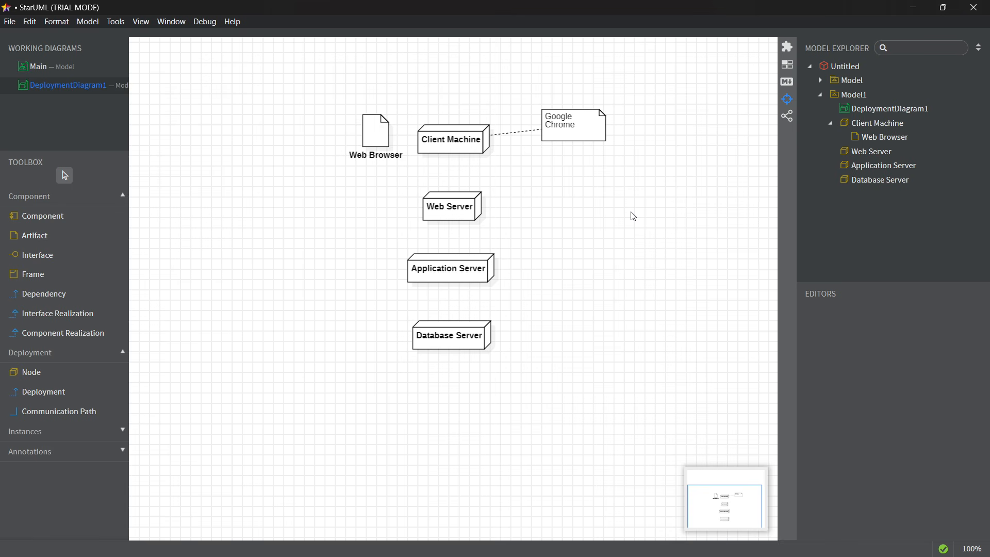
{"action": "left_click", "coordinate": [369, 132]}
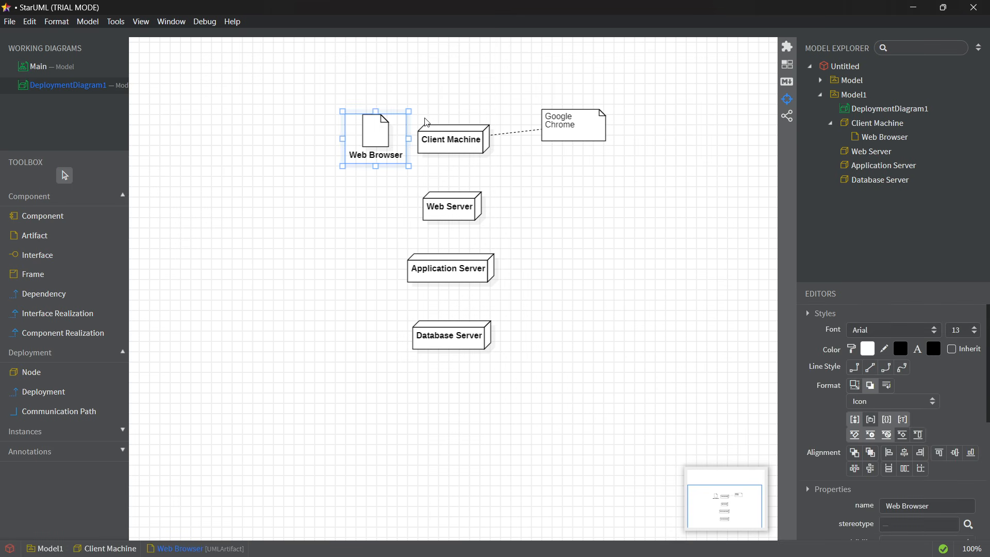
{"action": "left_click_drag", "start_coordinate": [399, 119], "coordinate": [393, 122]}
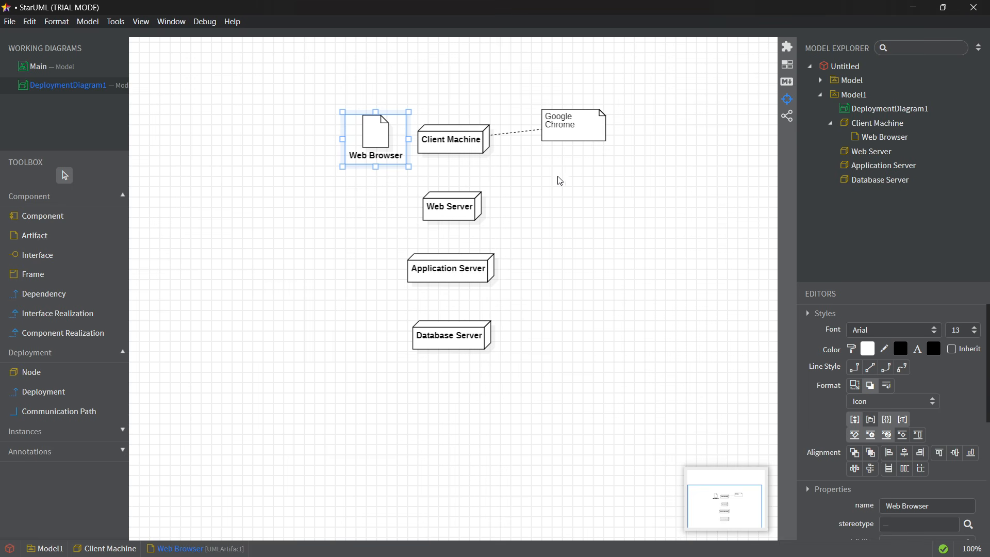
{"action": "left_click", "coordinate": [532, 202]}
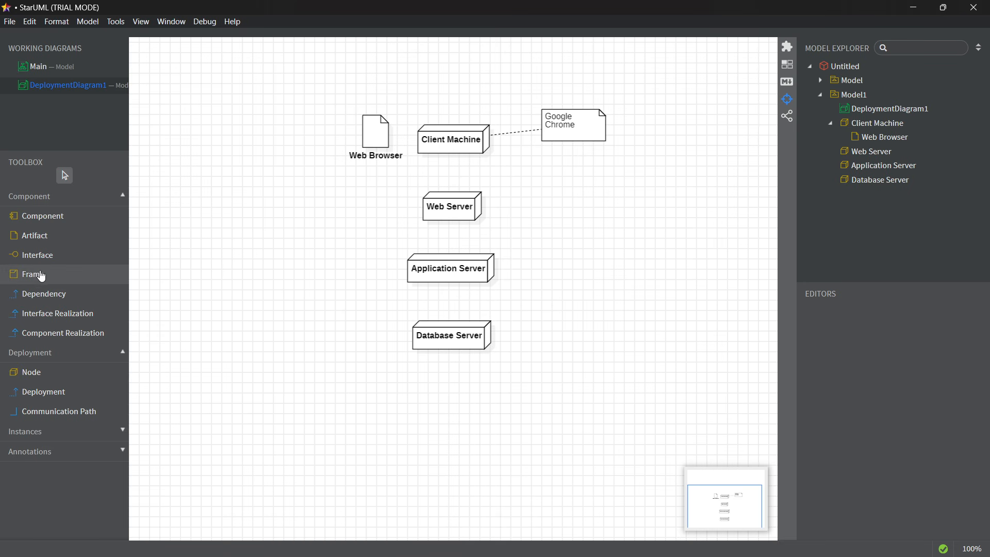
- Add an artifact named "Frontend Application" to the diagram, between the Web Browser artifact and the lower part of the canvas
{"action": "left_click", "coordinate": [41, 236]}
{"action": "left_click", "coordinate": [326, 217]}
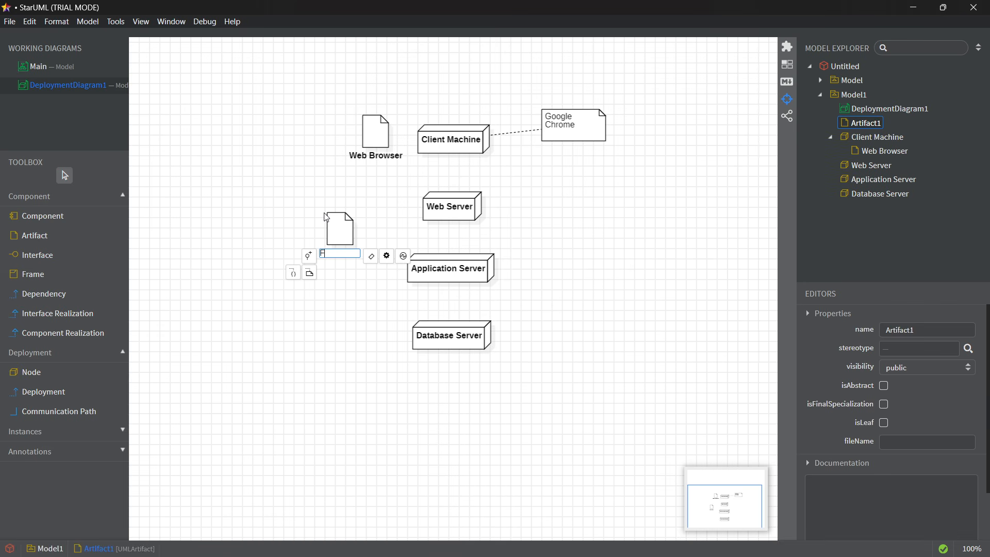
{"action": "type", "text": "Frontend App"}
{"action": "type", "text": "lication"}
{"action": "key", "text": "Return"}
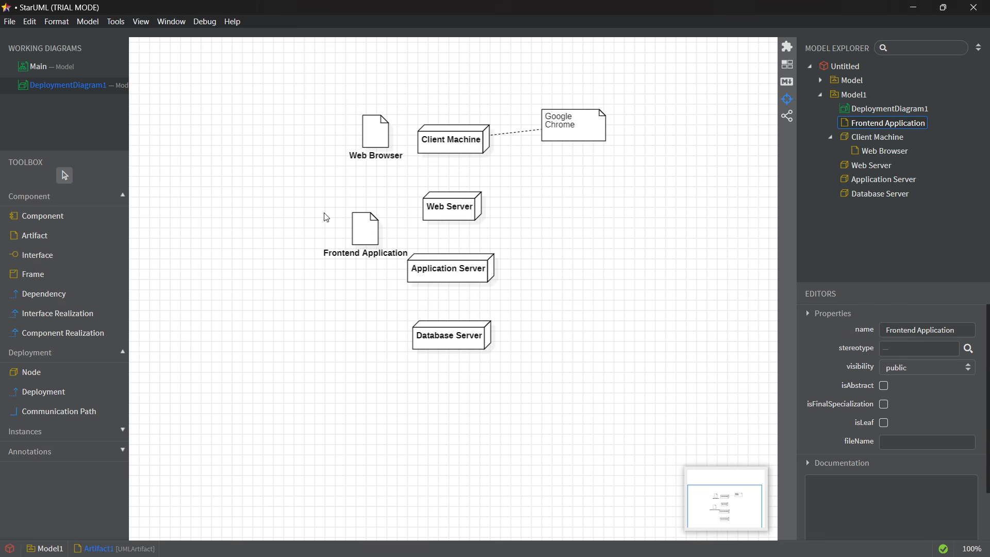
- Nest the Frontend Application artifact under Web Server in the model hierarchy and move it level with the Web Server node
{"action": "left_click_drag", "start_coordinate": [880, 124], "coordinate": [878, 165]}
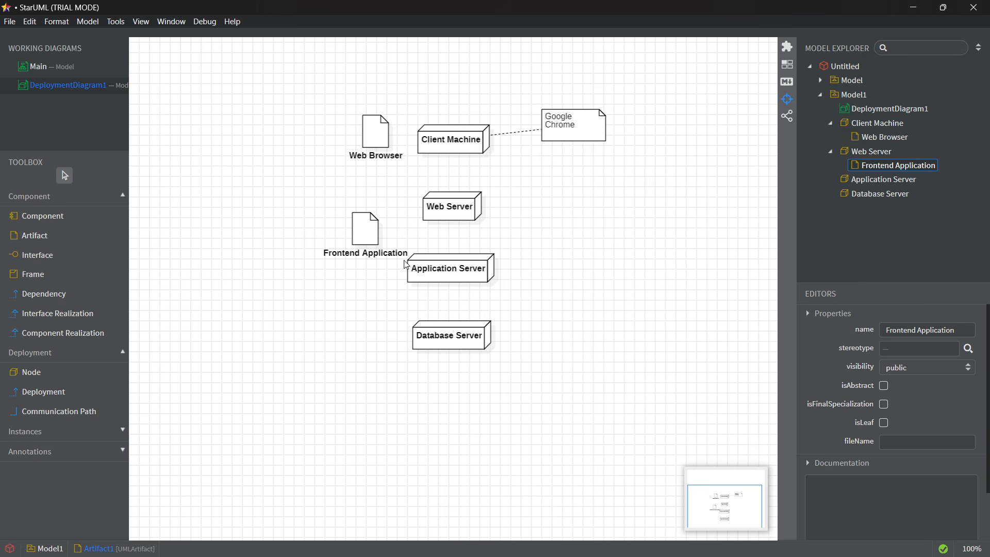
{"action": "left_click_drag", "start_coordinate": [364, 233], "coordinate": [366, 208]}
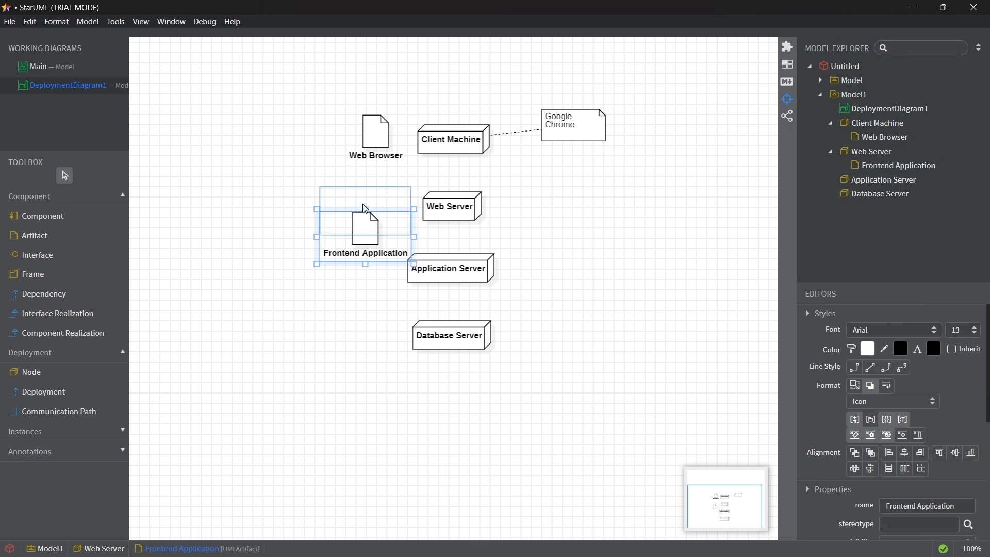
{"action": "left_click", "coordinate": [531, 227]}
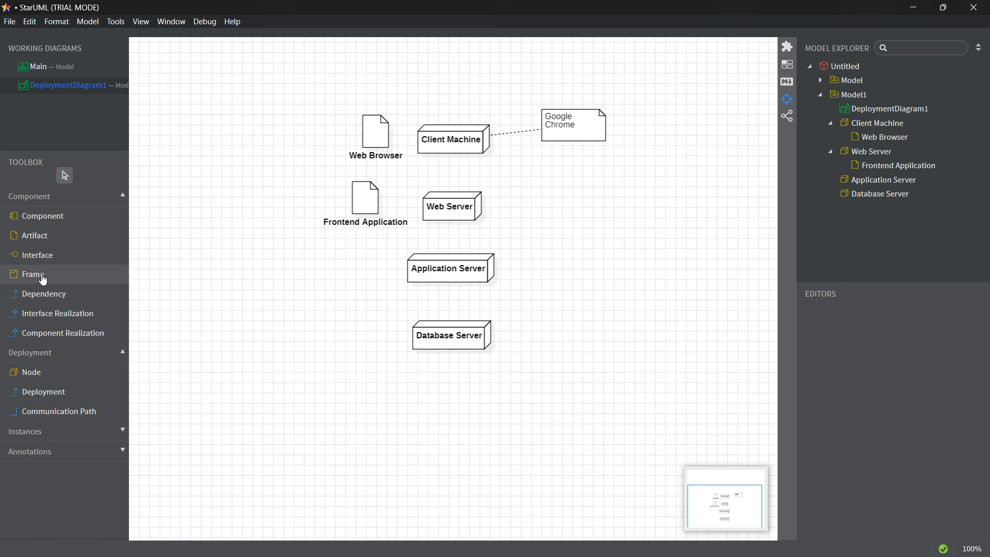
- Add an artifact named "Payment Service" below the Frontend Application artifact
{"action": "left_click", "coordinate": [38, 239]}
{"action": "left_click", "coordinate": [358, 284]}
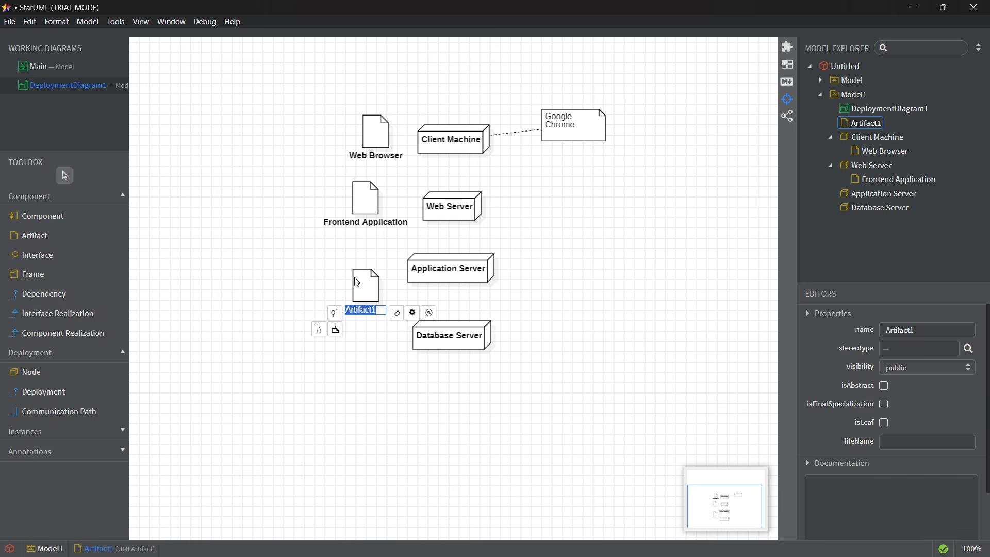
{"action": "type", "text": "Payment Service"}
{"action": "key", "text": "Return"}
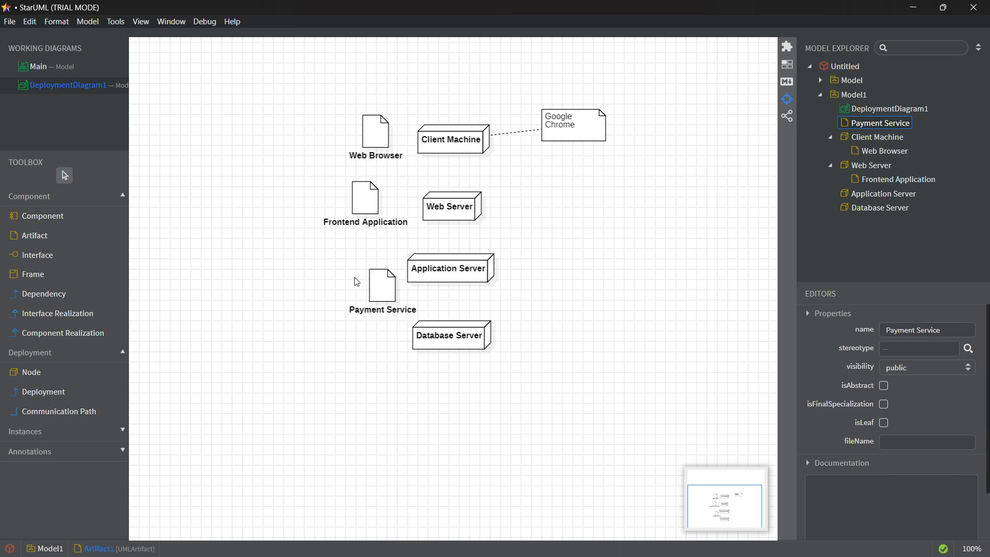
- Nest the Payment Service artifact under Application Server in the model hierarchy and move it just left of the Application Server node
{"action": "left_click_drag", "start_coordinate": [889, 123], "coordinate": [890, 194]}
{"action": "left_click_drag", "start_coordinate": [396, 301], "coordinate": [372, 275]}
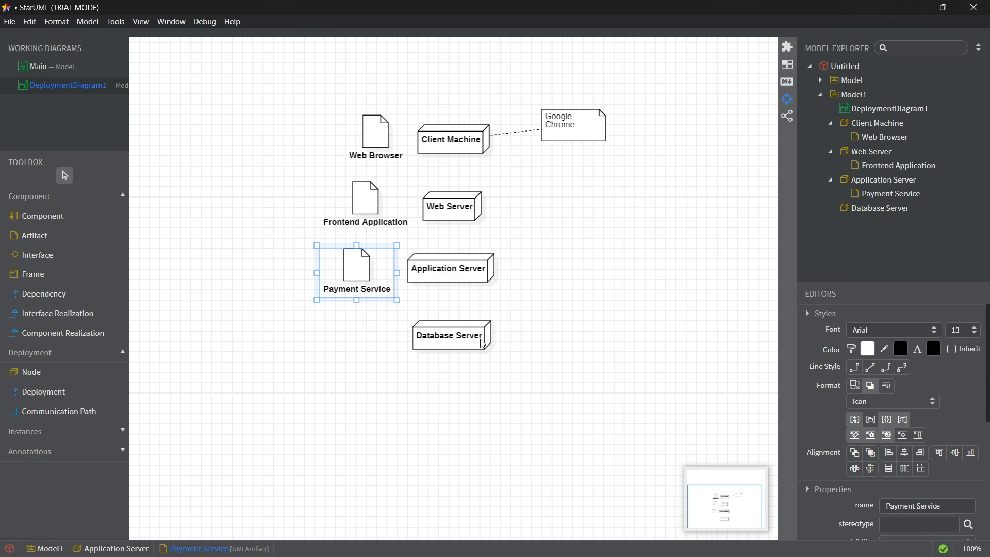
{"action": "left_click", "coordinate": [369, 374]}
- Add an artifact named "OnlineShoppingDB" below the Payment Service artifact
{"action": "left_click", "coordinate": [35, 235]}
{"action": "left_click", "coordinate": [356, 317]}
{"action": "type", "text": "Onli"}
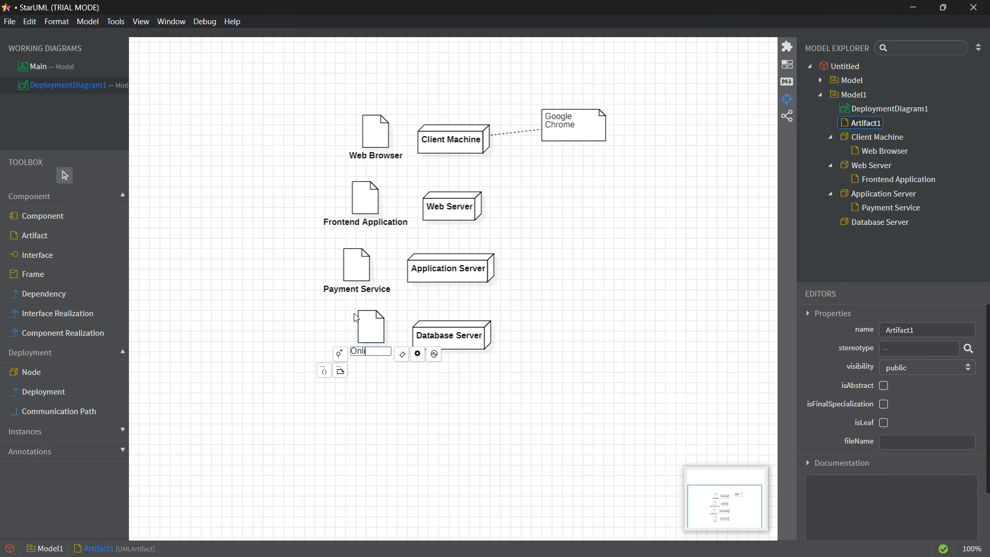
{"action": "type", "text": "neShoppingDB"}
{"action": "key", "text": "Return"}
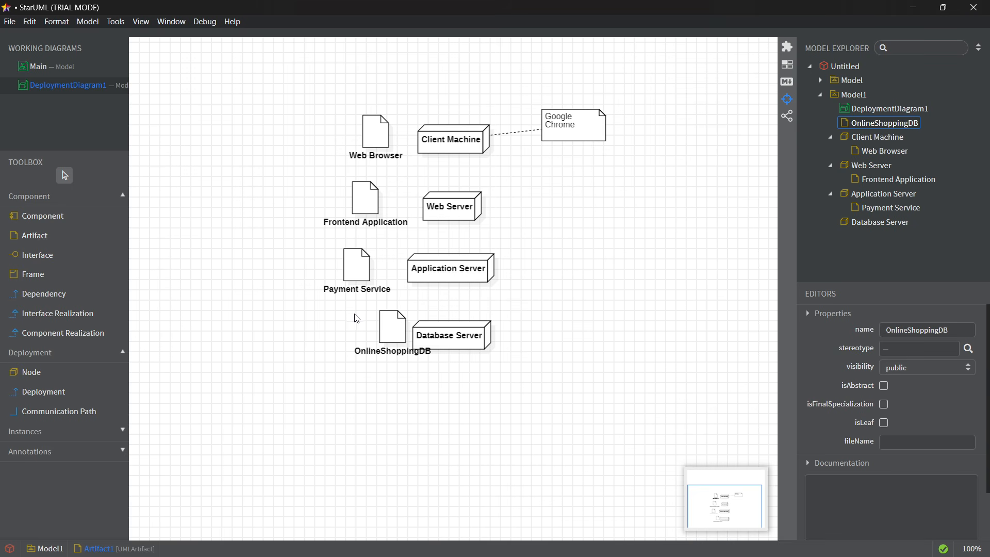
- Nest the OnlineShoppingDB artifact under Database Server in the model hierarchy and position it left of the Database Server node
{"action": "left_click_drag", "start_coordinate": [356, 317], "coordinate": [330, 317]}
{"action": "left_click_drag", "start_coordinate": [859, 125], "coordinate": [876, 223]}
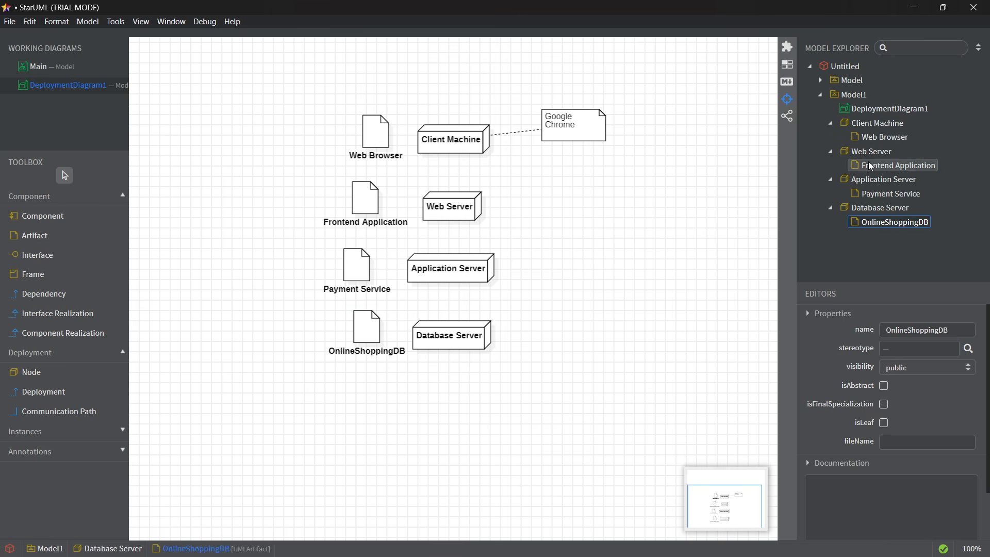
{"action": "left_click", "coordinate": [362, 341]}
{"action": "left_click_drag", "start_coordinate": [363, 340], "coordinate": [352, 341]}
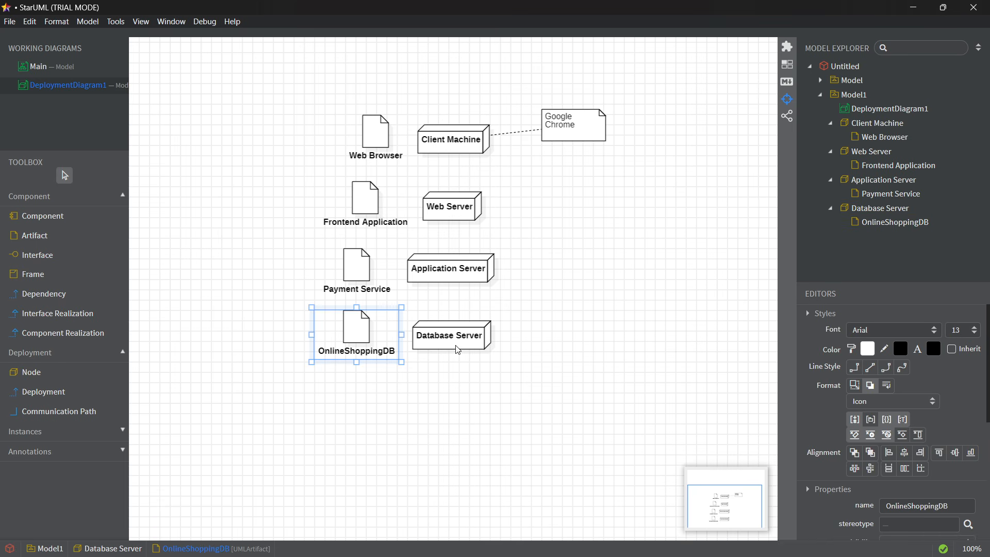
{"action": "left_click", "coordinate": [520, 256]}
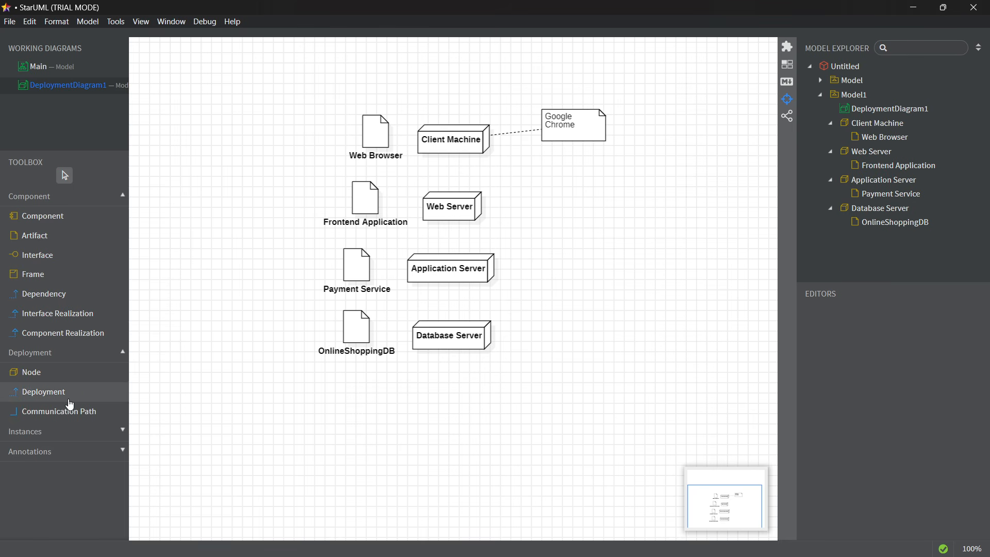
- Draw communication paths linking Client Machine to Web Server, Web Server to Application Server, and Application Server to Database Server
{"action": "left_click", "coordinate": [63, 416]}
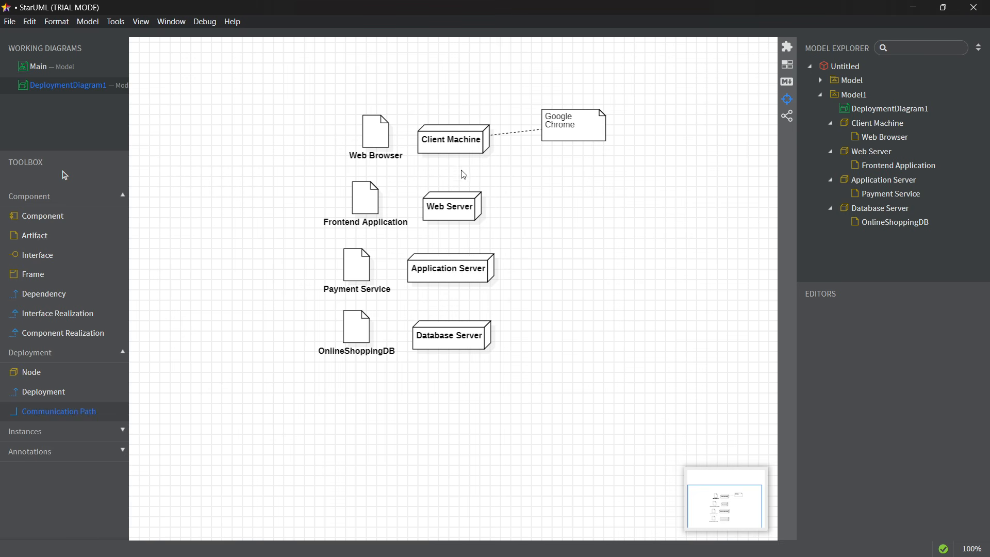
{"action": "left_click_drag", "start_coordinate": [456, 144], "coordinate": [453, 212]}
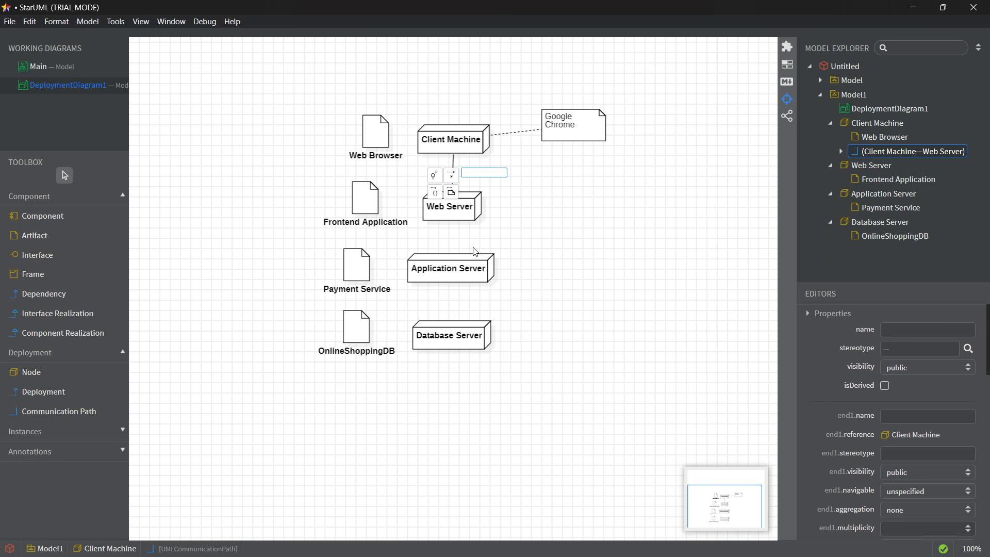
{"action": "left_click", "coordinate": [57, 411]}
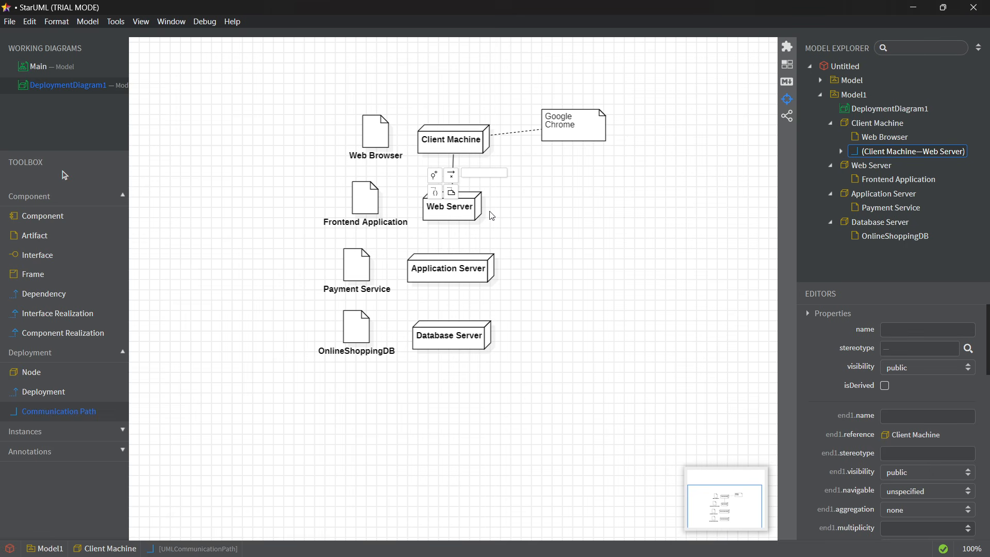
{"action": "left_click_drag", "start_coordinate": [451, 217], "coordinate": [449, 271]}
{"action": "left_click", "coordinate": [36, 416]}
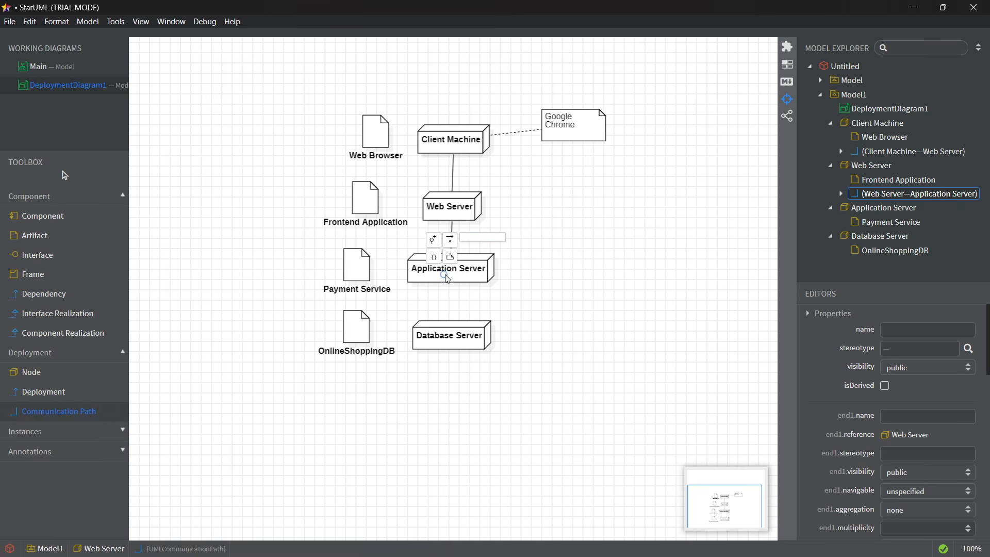
{"action": "left_click_drag", "start_coordinate": [449, 276], "coordinate": [446, 336]}
{"action": "left_click", "coordinate": [552, 323]}
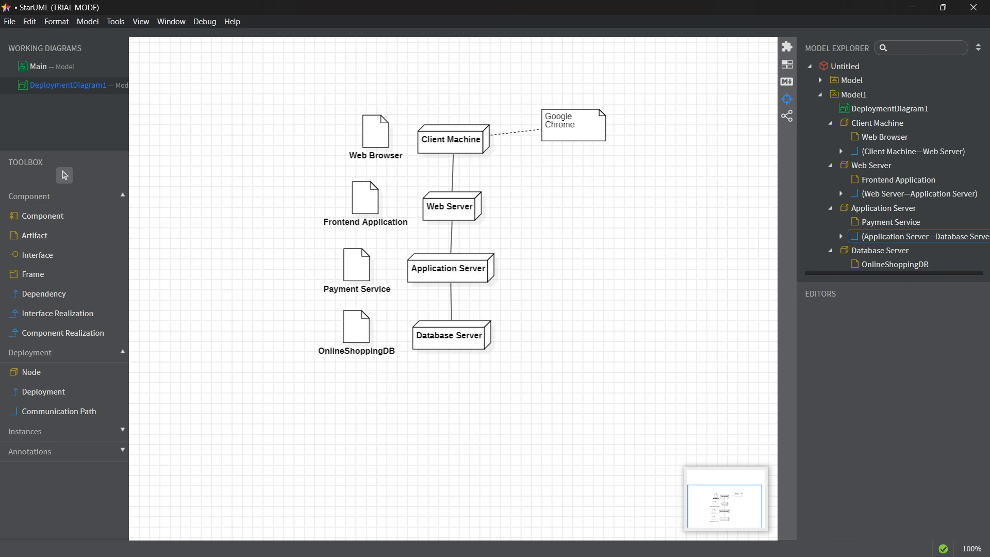
- Shift the Database Server node slightly left and move the Application Server node out to the right of the node column
{"action": "left_click", "coordinate": [434, 346]}
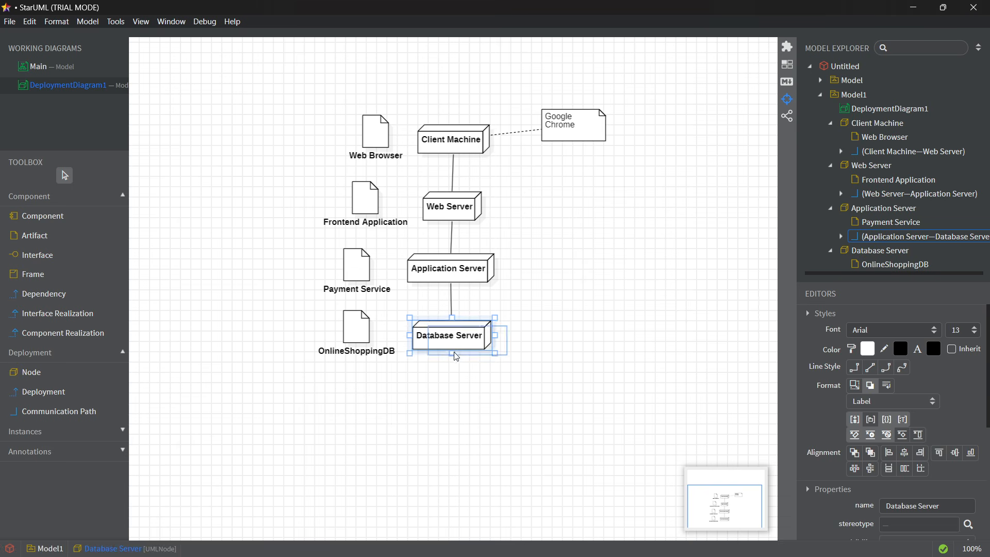
{"action": "mouse_move", "coordinate": [449, 336]}
{"action": "left_mouse_down"}
{"action": "mouse_move", "coordinate": [439, 372]}
{"action": "mouse_move", "coordinate": [462, 353]}
{"action": "mouse_move", "coordinate": [452, 338]}
{"action": "left_mouse_up"}
{"action": "left_click_drag", "start_coordinate": [460, 261], "coordinate": [542, 268]}
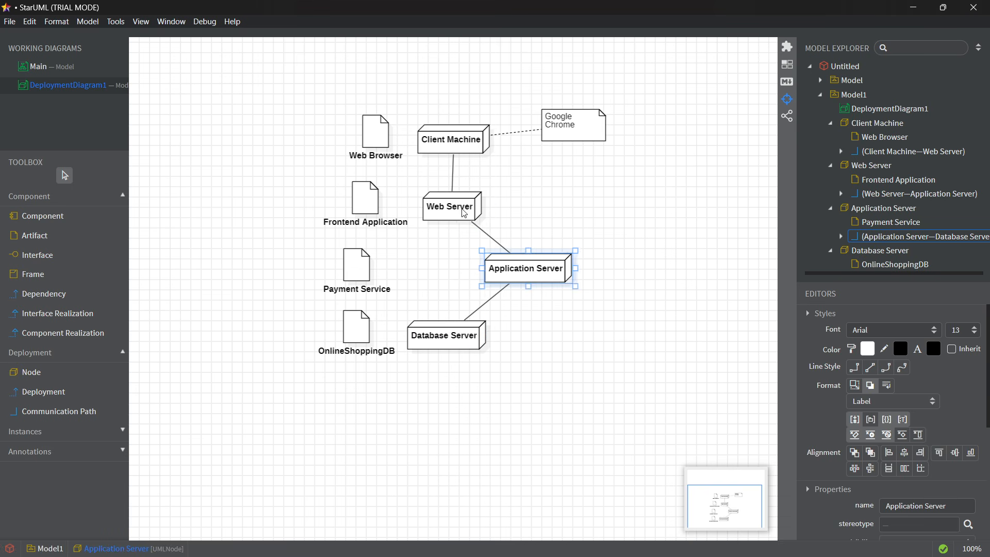
- Raise the Client Machine and Web Server nodes slightly and bring the Application Server node back into the column below Web Server
{"action": "left_click", "coordinate": [451, 206]}
{"action": "mouse_move", "coordinate": [470, 151]}
{"action": "left_mouse_down"}
{"action": "mouse_move", "coordinate": [496, 129]}
{"action": "mouse_move", "coordinate": [470, 144]}
{"action": "left_mouse_up"}
{"action": "left_click", "coordinate": [463, 205]}
{"action": "left_click_drag", "start_coordinate": [462, 204], "coordinate": [463, 203]}
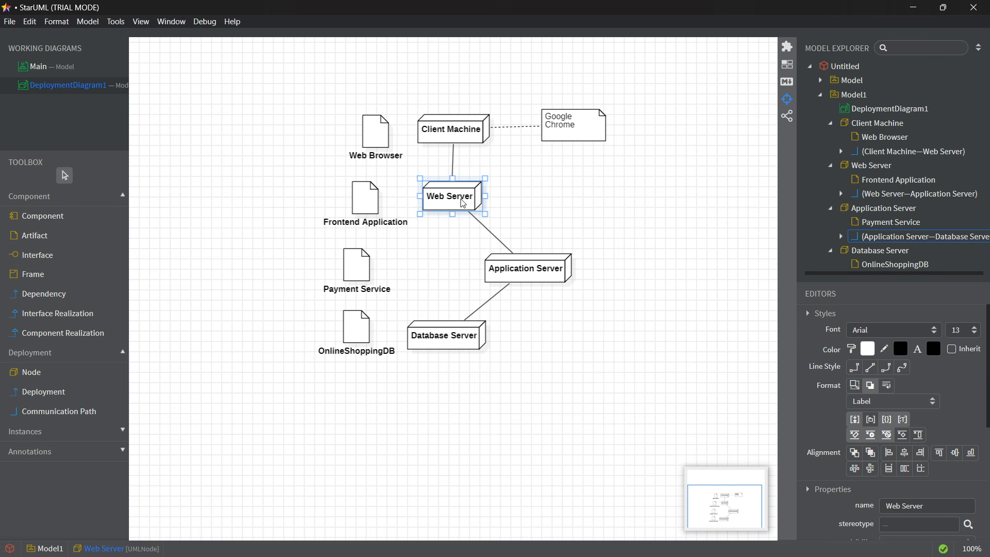
{"action": "left_click_drag", "start_coordinate": [570, 279], "coordinate": [498, 279]}
{"action": "left_click", "coordinate": [532, 284]}
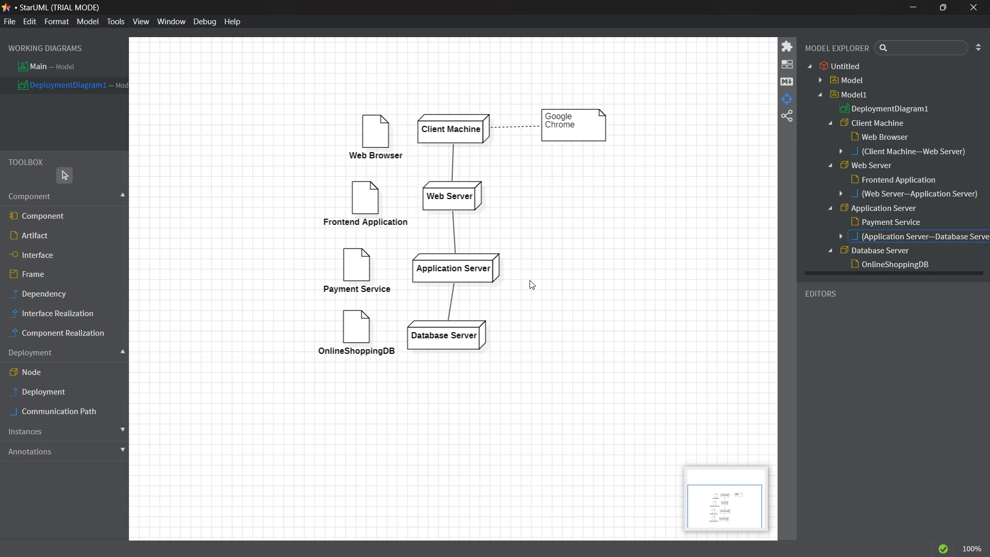